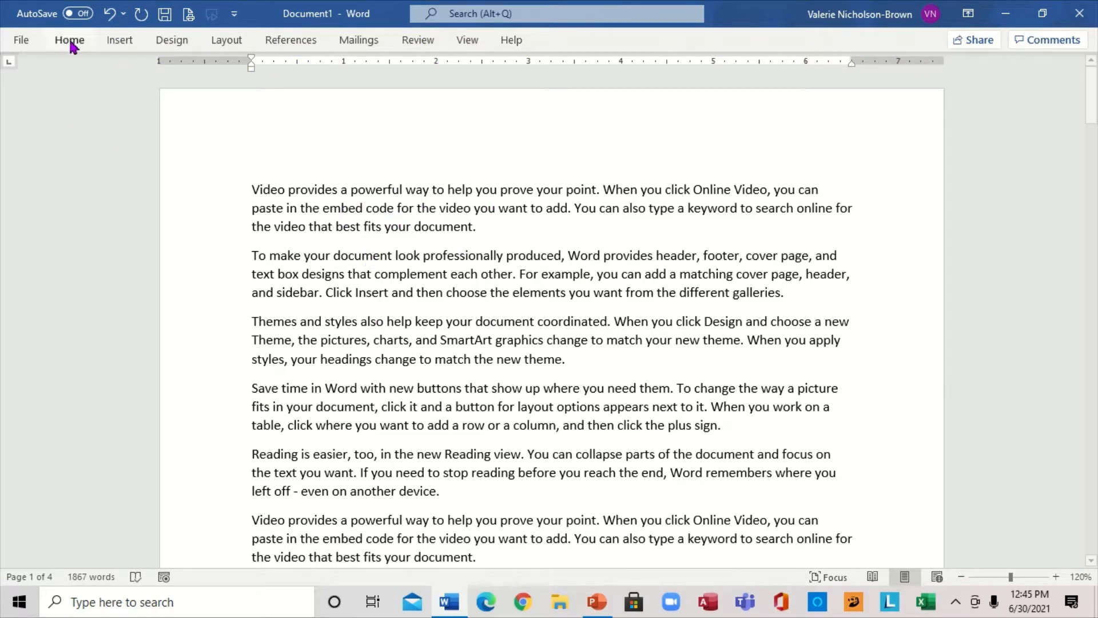
Open the document header for editing and enter the text "ALL ABOUT COMPUTER".
{"action": "left_click", "coordinate": [127, 43]}
{"action": "left_click", "coordinate": [127, 43]}
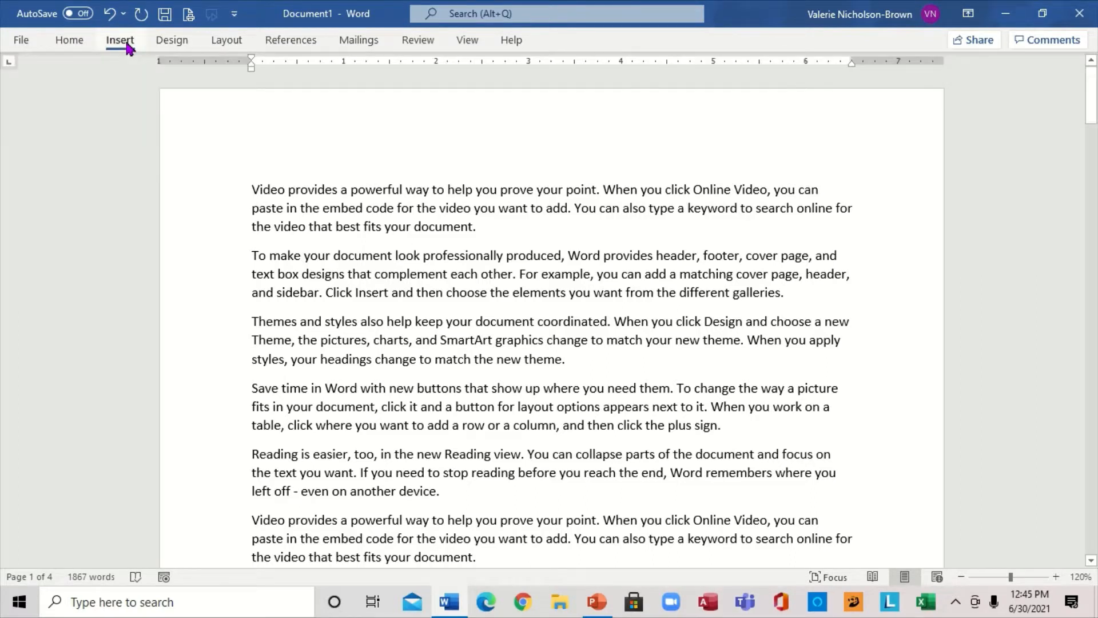
{"action": "left_click", "coordinate": [127, 44]}
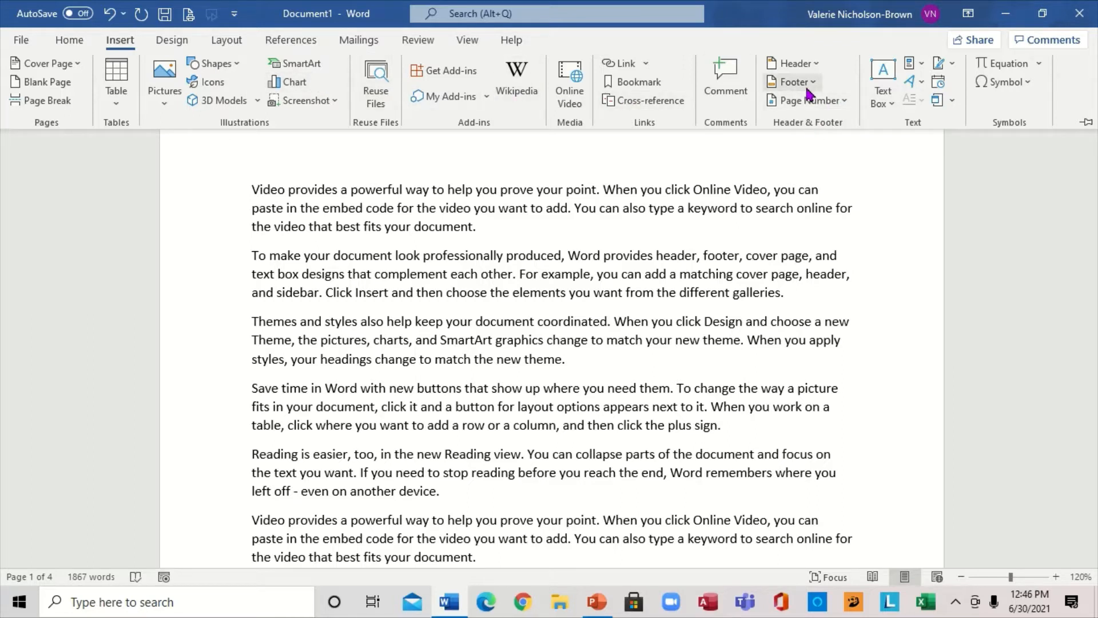
{"action": "left_click", "coordinate": [818, 70]}
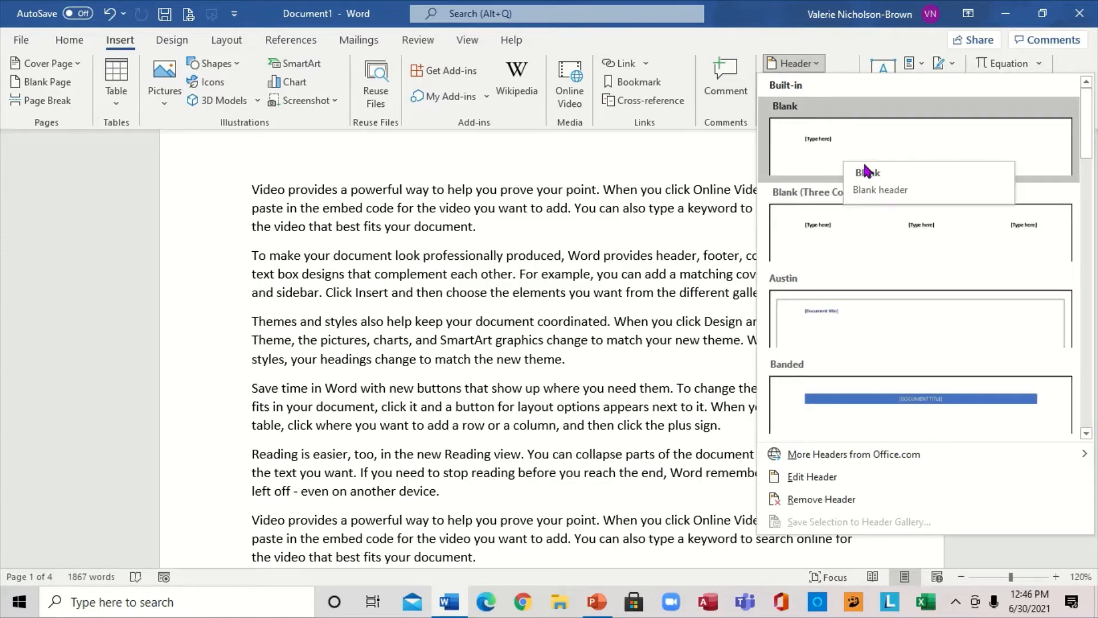
{"action": "left_click", "coordinate": [819, 477]}
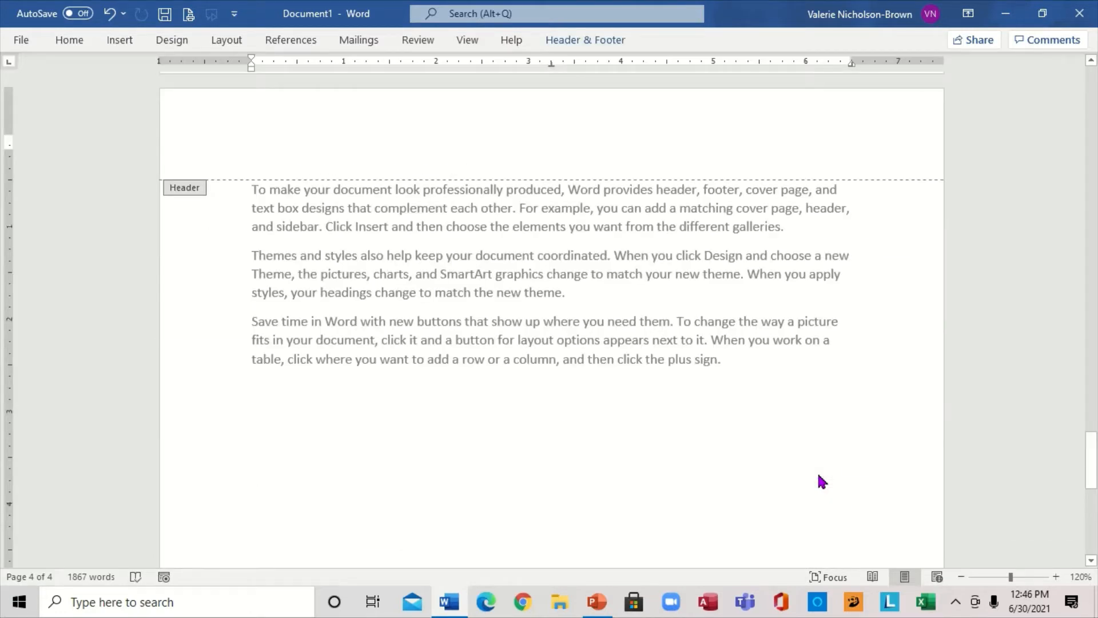
{"action": "type", "text": "ALL"}
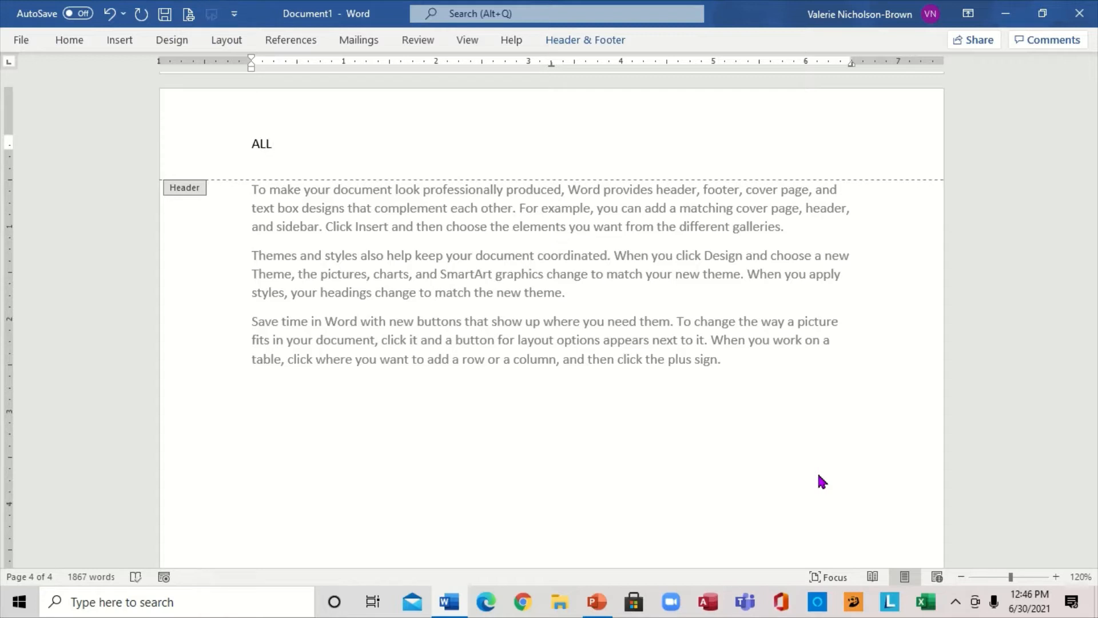
{"action": "type", "text": " ABOUT COMPUTER"}
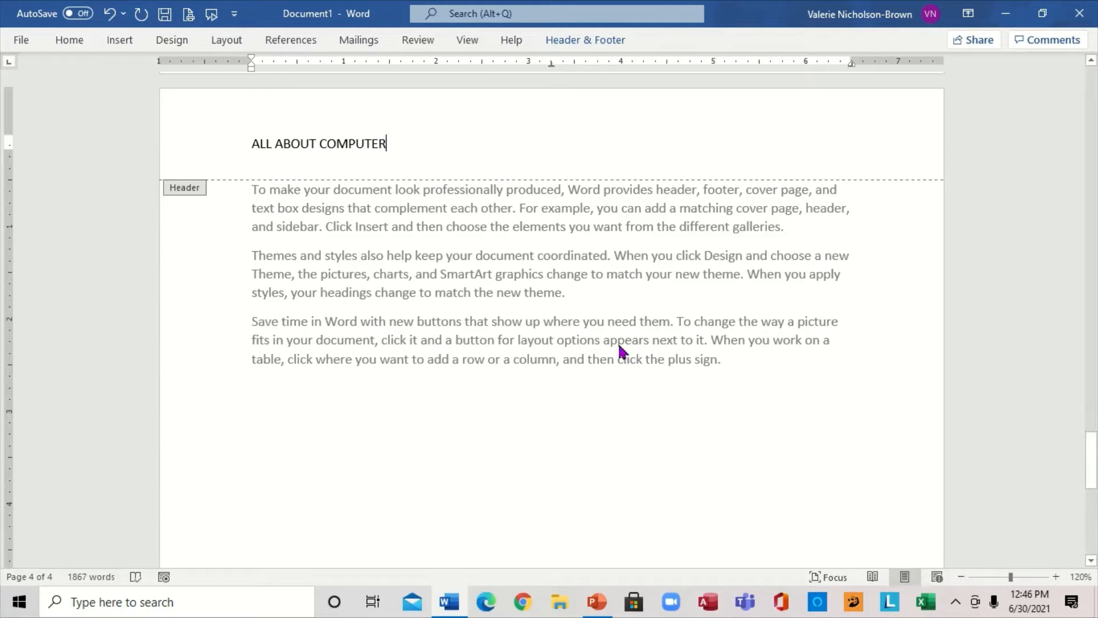
Center the header text, enlarge it to 14 pt, colour it red, and leave header editing.
{"action": "left_click_drag", "start_coordinate": [389, 146], "coordinate": [250, 143]}
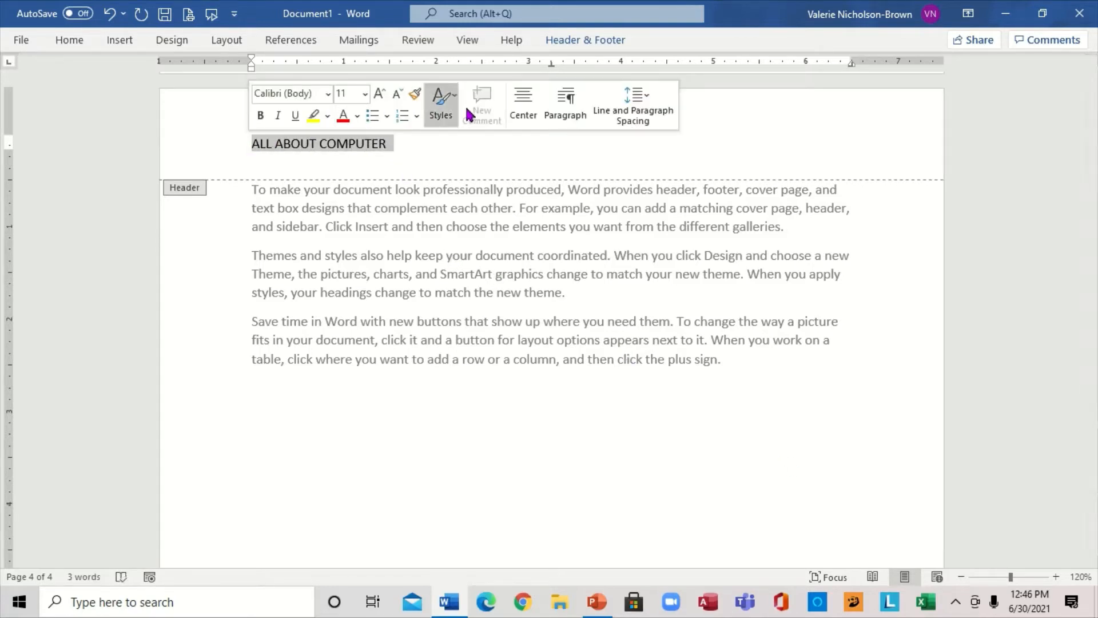
{"action": "left_click", "coordinate": [520, 111]}
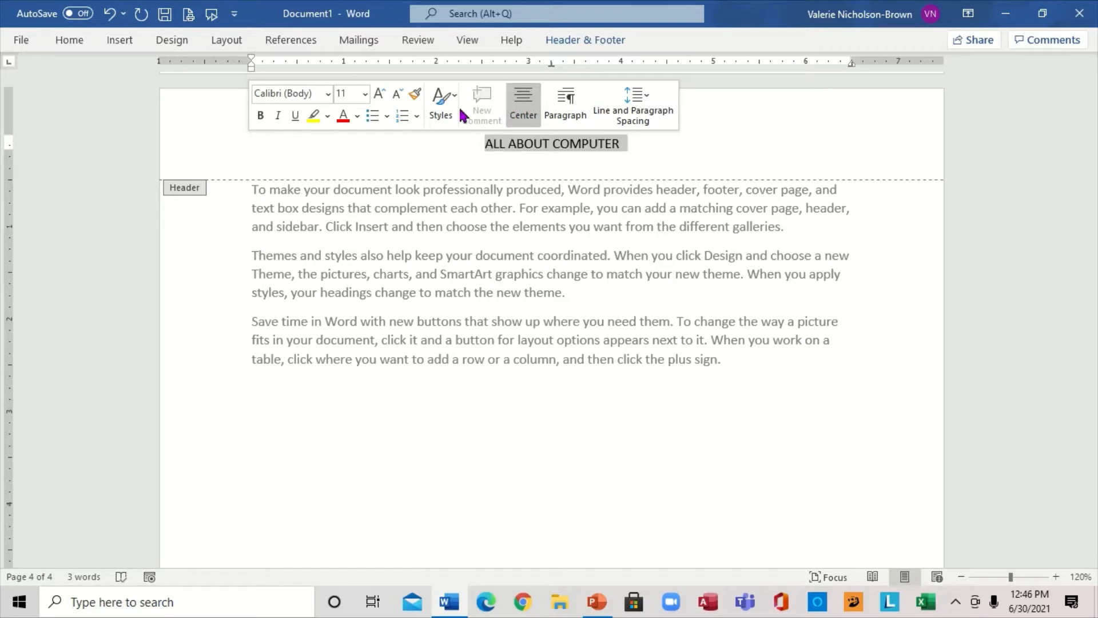
{"action": "left_click", "coordinate": [378, 95]}
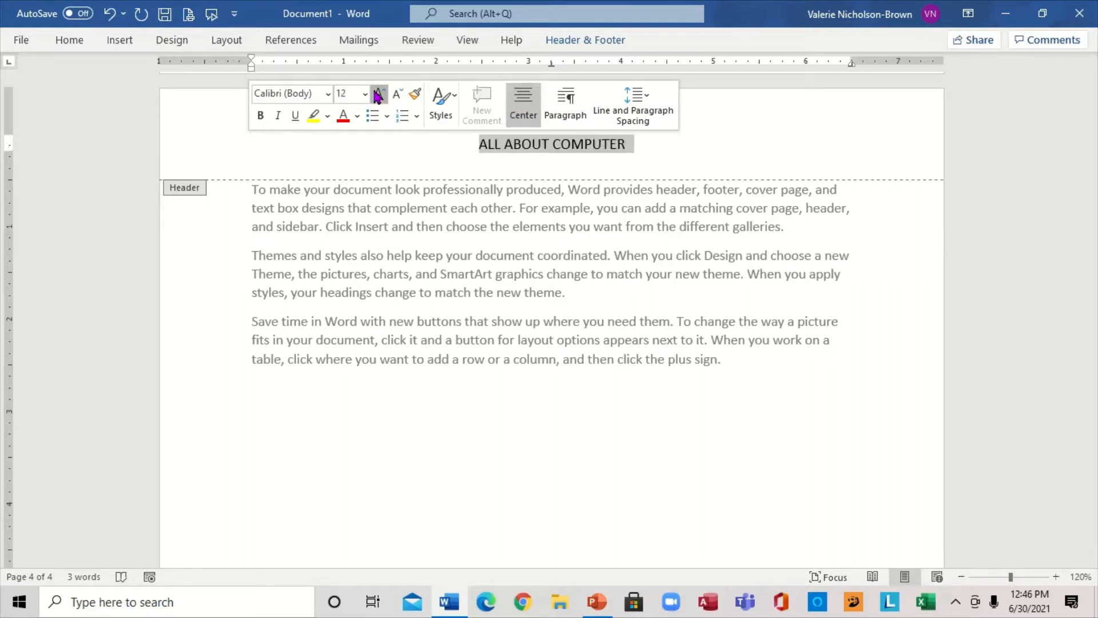
{"action": "left_click", "coordinate": [378, 95]}
{"action": "left_click", "coordinate": [357, 118]}
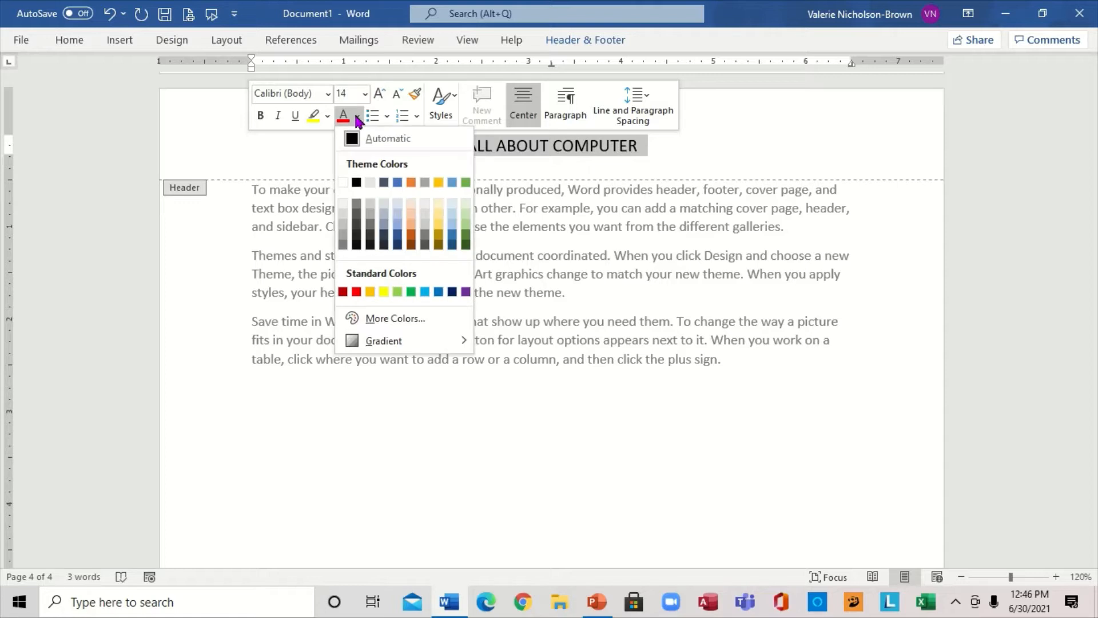
{"action": "left_click", "coordinate": [357, 291]}
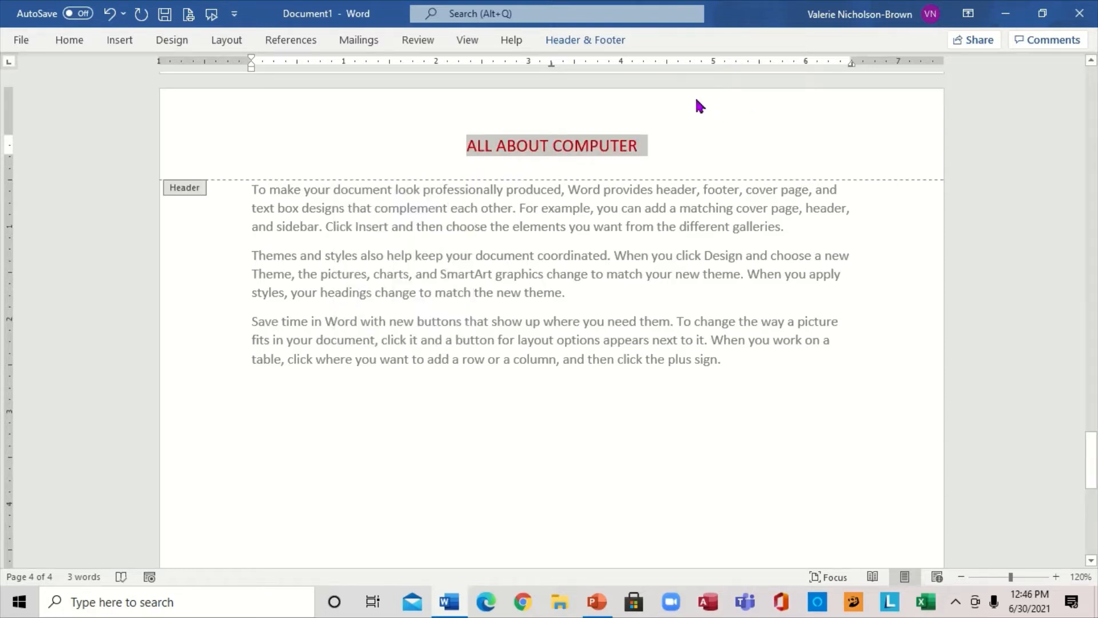
{"action": "left_click", "coordinate": [579, 40]}
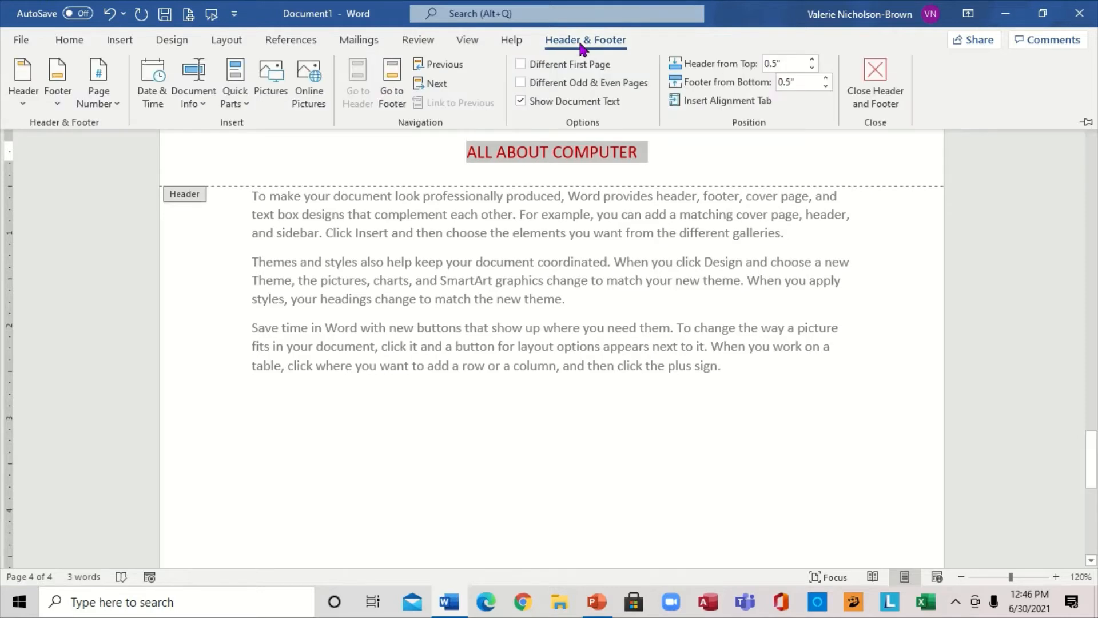
{"action": "left_click", "coordinate": [869, 86]}
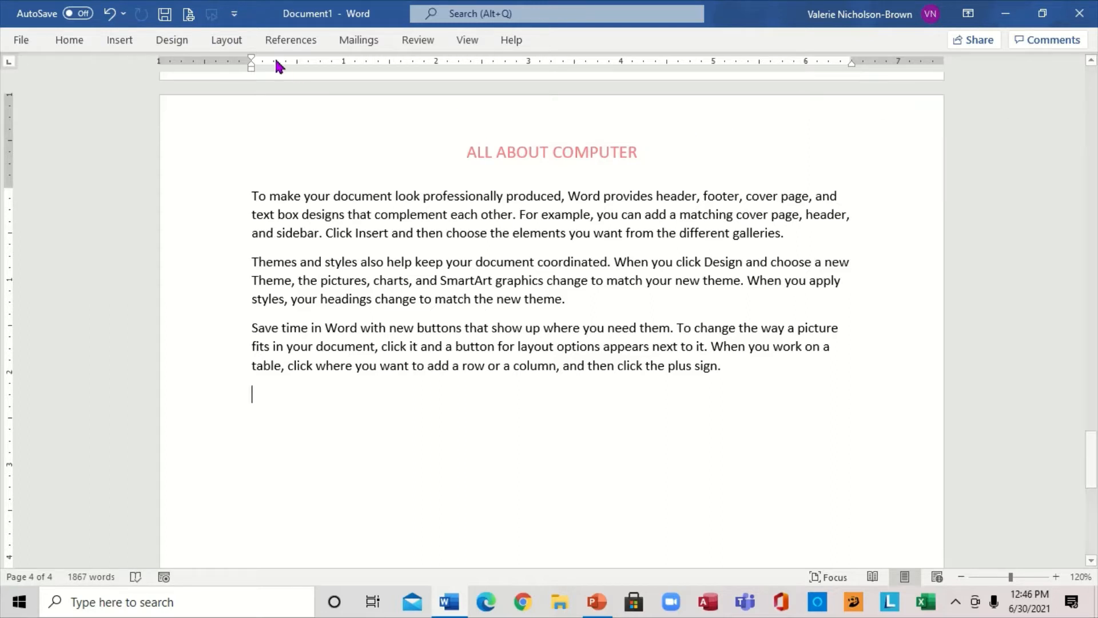
Insert a Blank built-in footer reading "CREATED BY" followed by the author's first name, and close footer editing.
{"action": "left_click", "coordinate": [118, 40]}
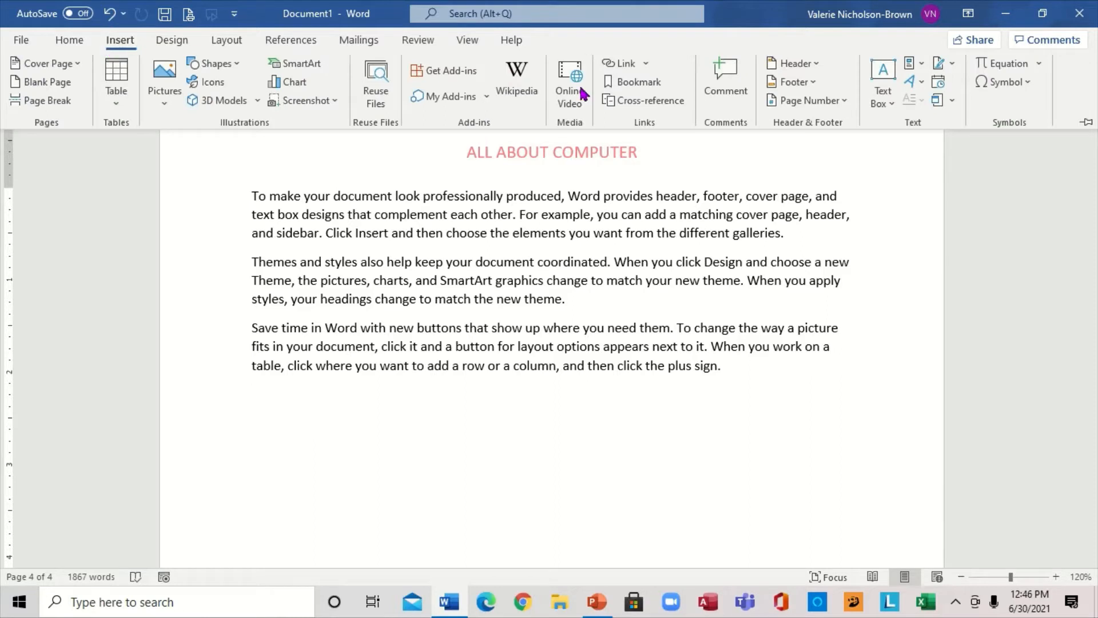
{"action": "left_click", "coordinate": [820, 85]}
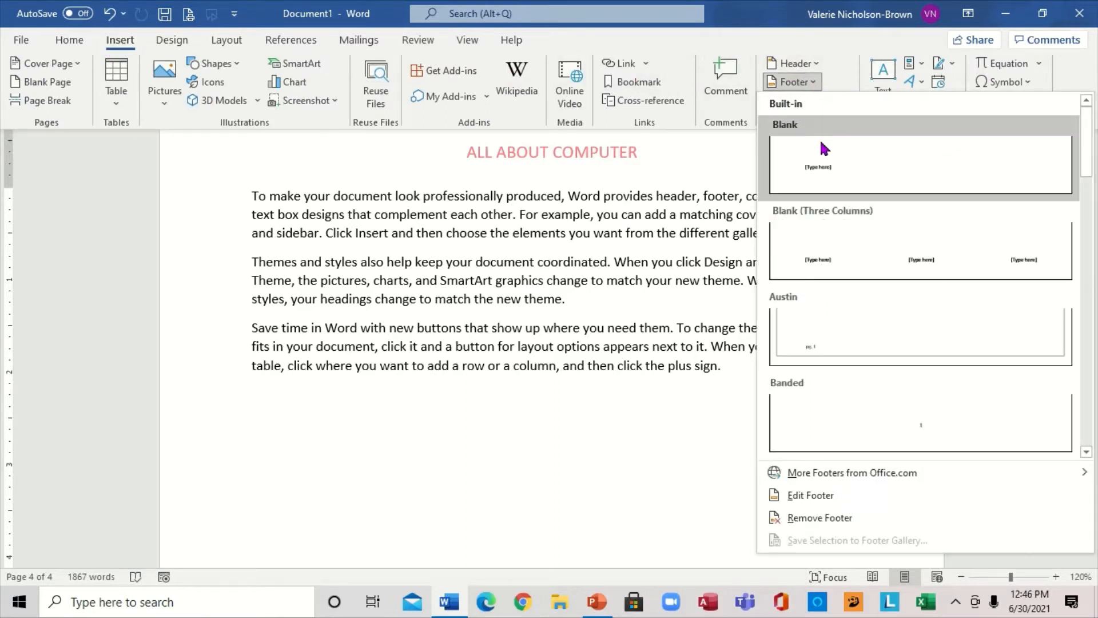
{"action": "left_click", "coordinate": [820, 169]}
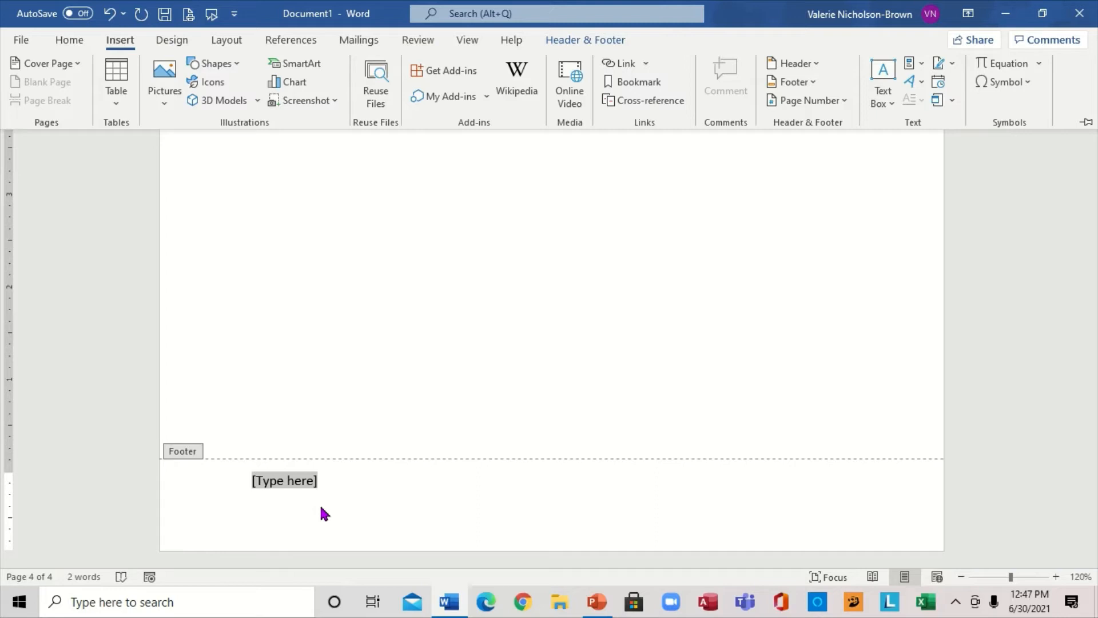
{"action": "type", "text": "CRE"}
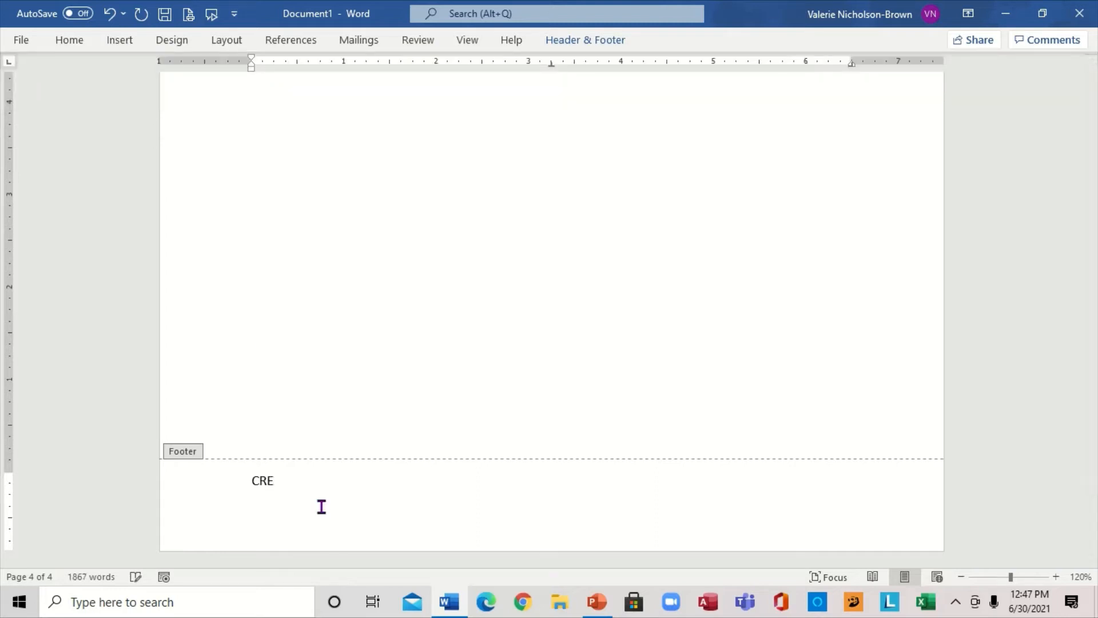
{"action": "type", "text": "ATED BY MAR"}
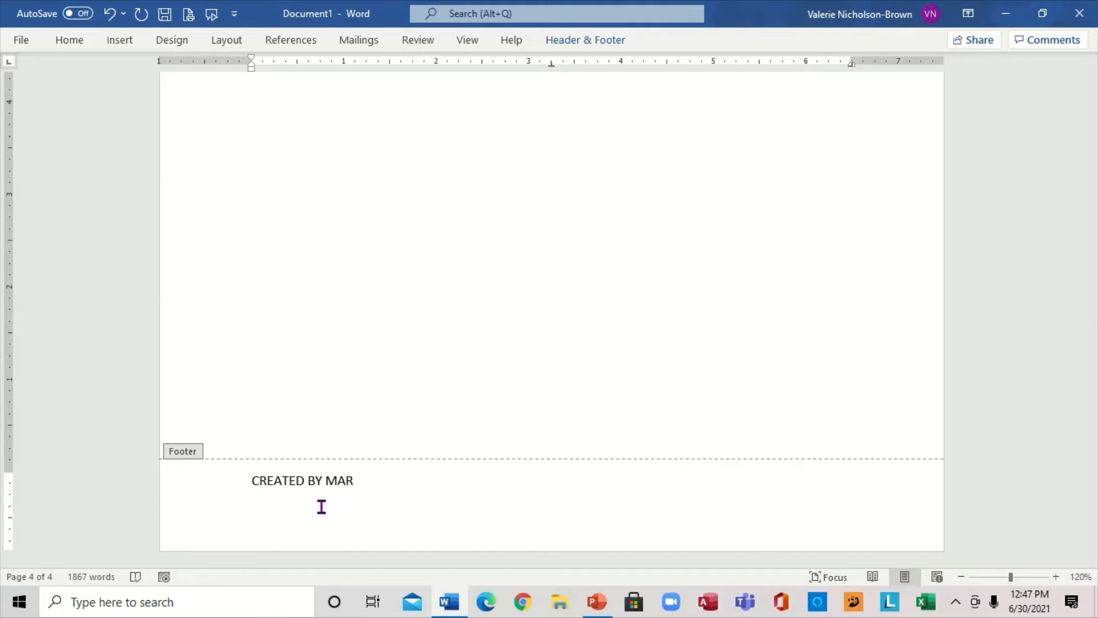
{"action": "type", "text": "K"}
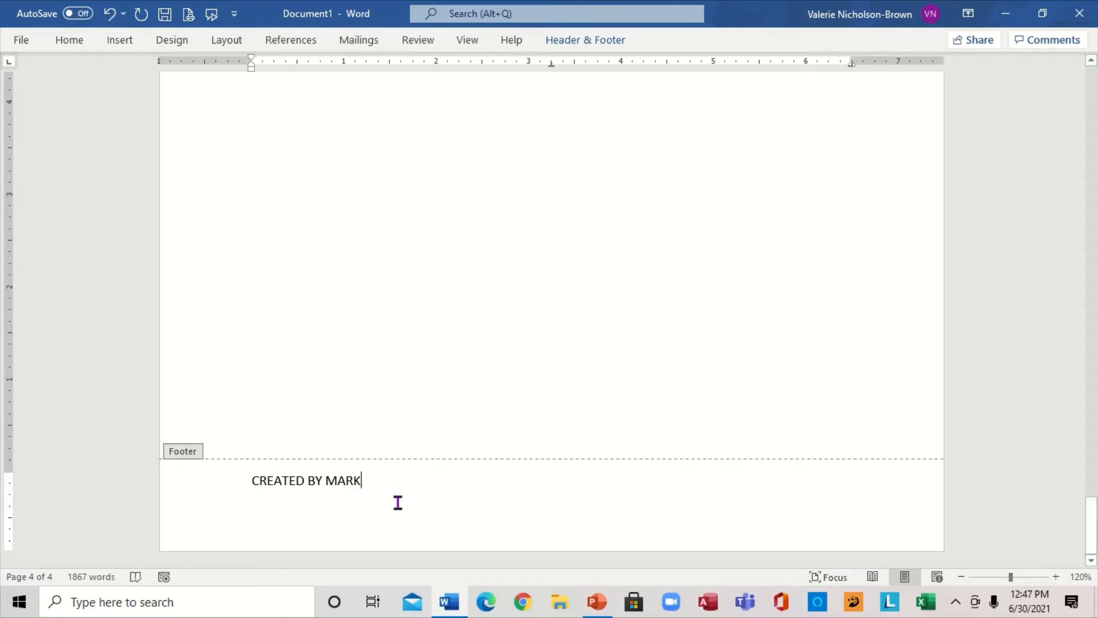
{"action": "left_click", "coordinate": [575, 40]}
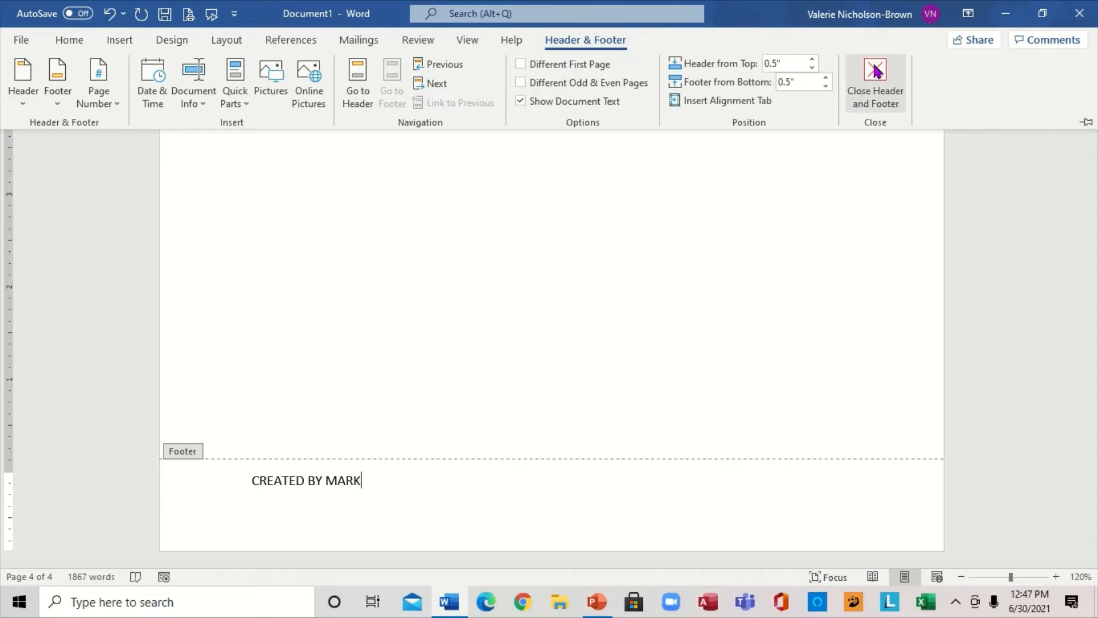
{"action": "left_click", "coordinate": [881, 89]}
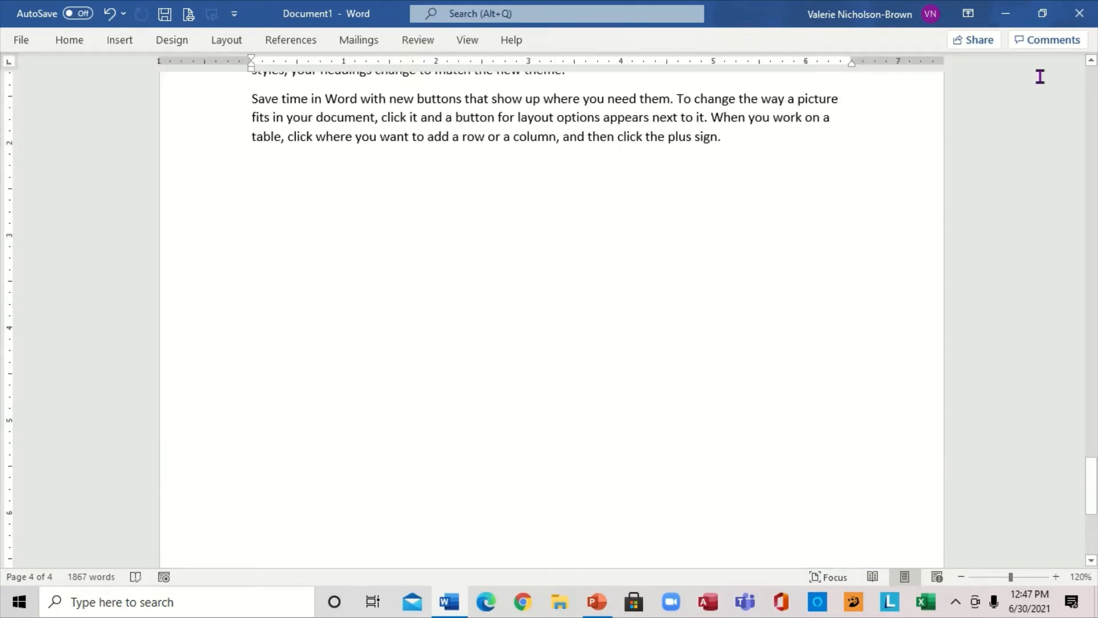
Insert page numbers at the bottom of the page in the Page X of Y style Bold Numbers 3, and return to the body text.
{"action": "left_click", "coordinate": [1096, 117]}
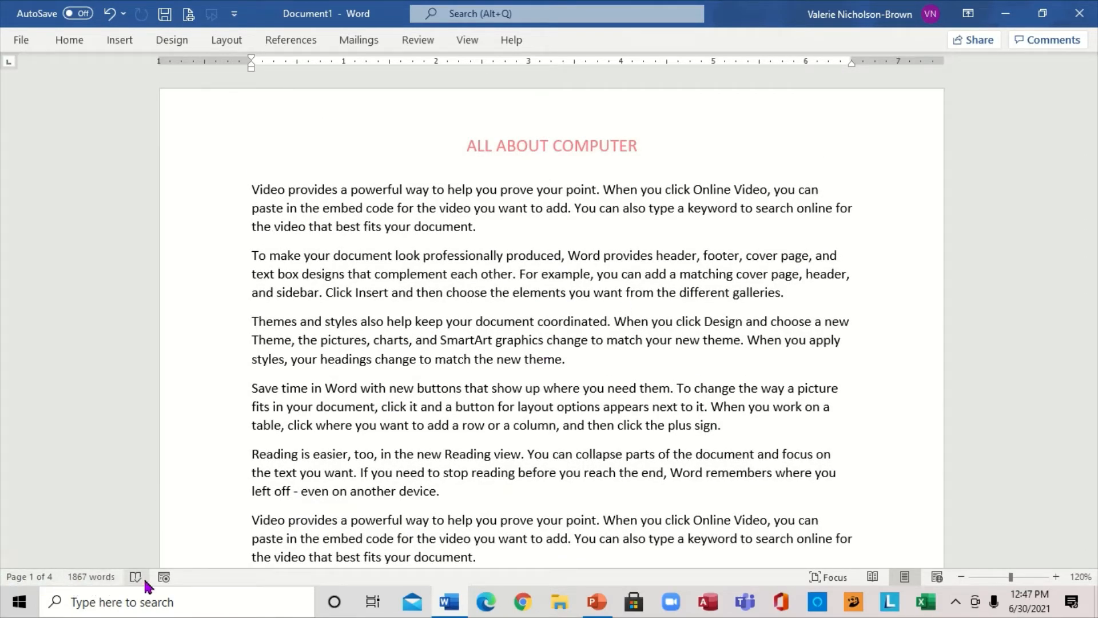
{"action": "left_click", "coordinate": [117, 41]}
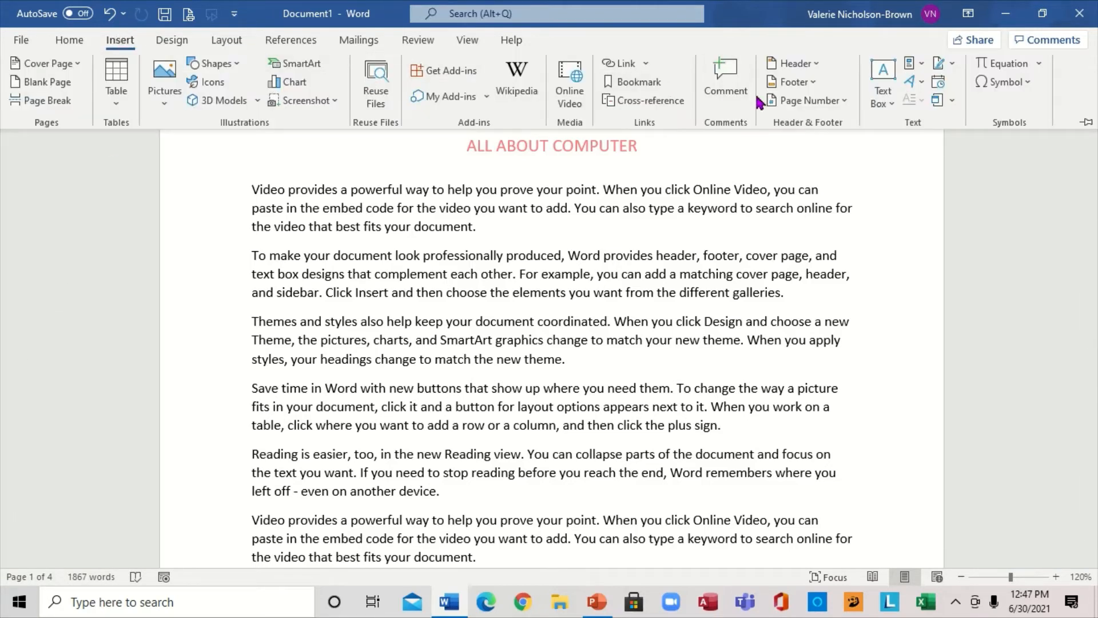
{"action": "left_click", "coordinate": [845, 102]}
{"action": "mouse_move", "coordinate": [801, 124]}
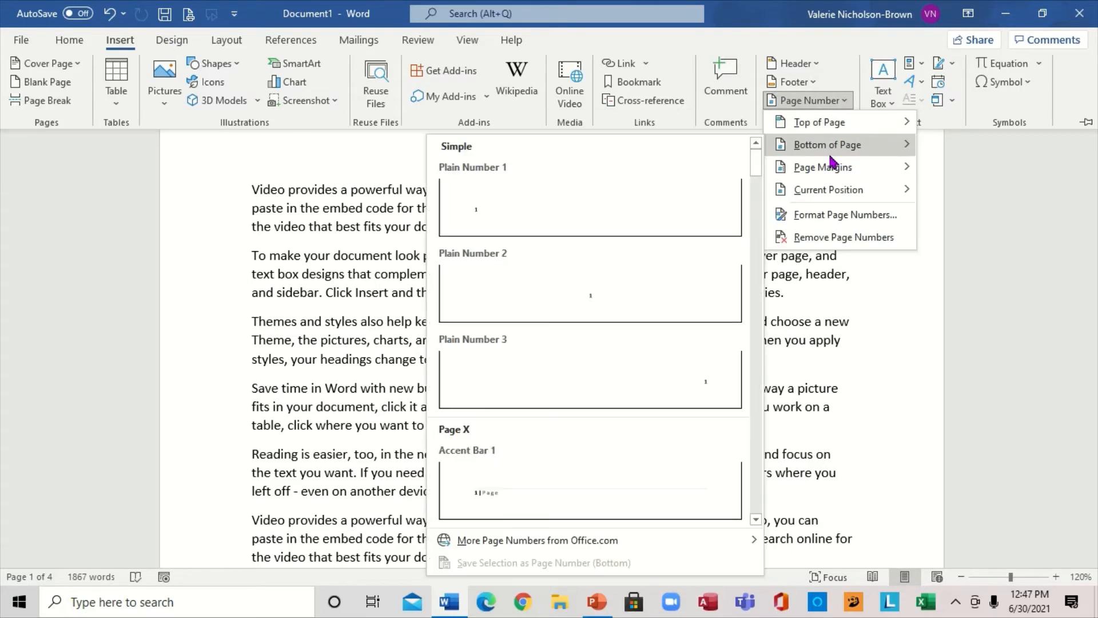
{"action": "mouse_move", "coordinate": [844, 172]}
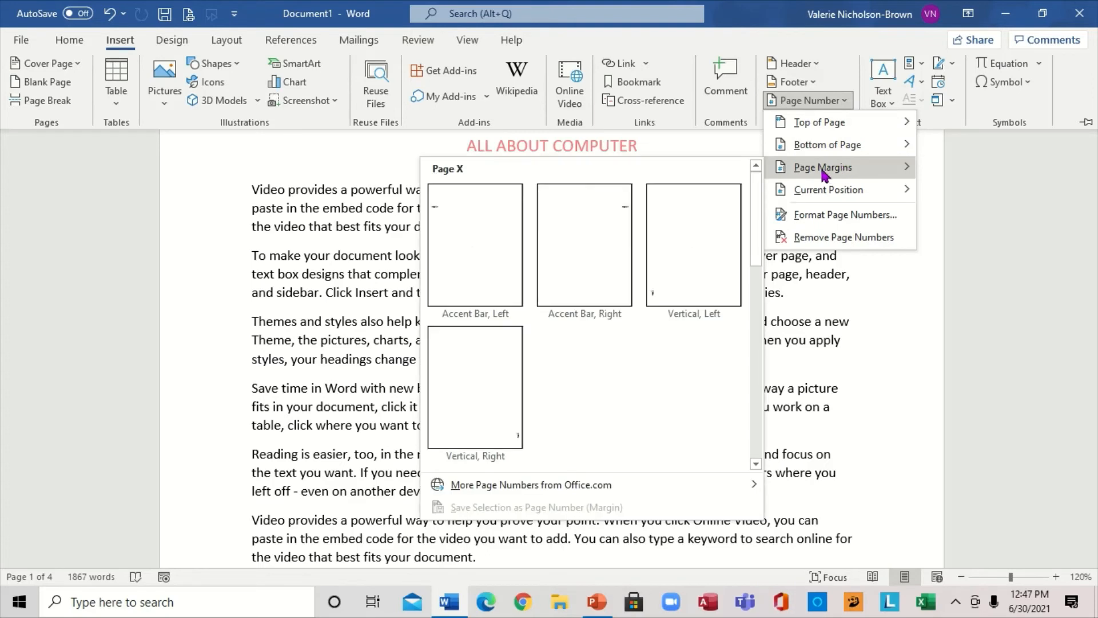
{"action": "mouse_move", "coordinate": [856, 192]}
{"action": "mouse_move", "coordinate": [867, 152]}
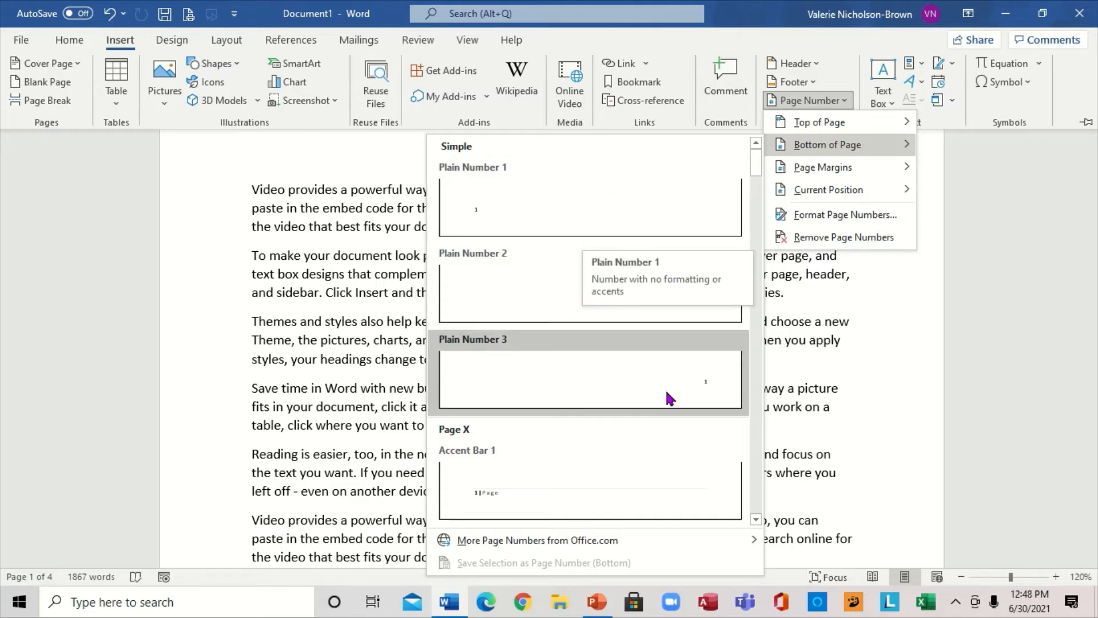
{"action": "left_click", "coordinate": [755, 521]}
{"action": "left_click", "coordinate": [755, 521]}
{"action": "left_click", "coordinate": [755, 520]}
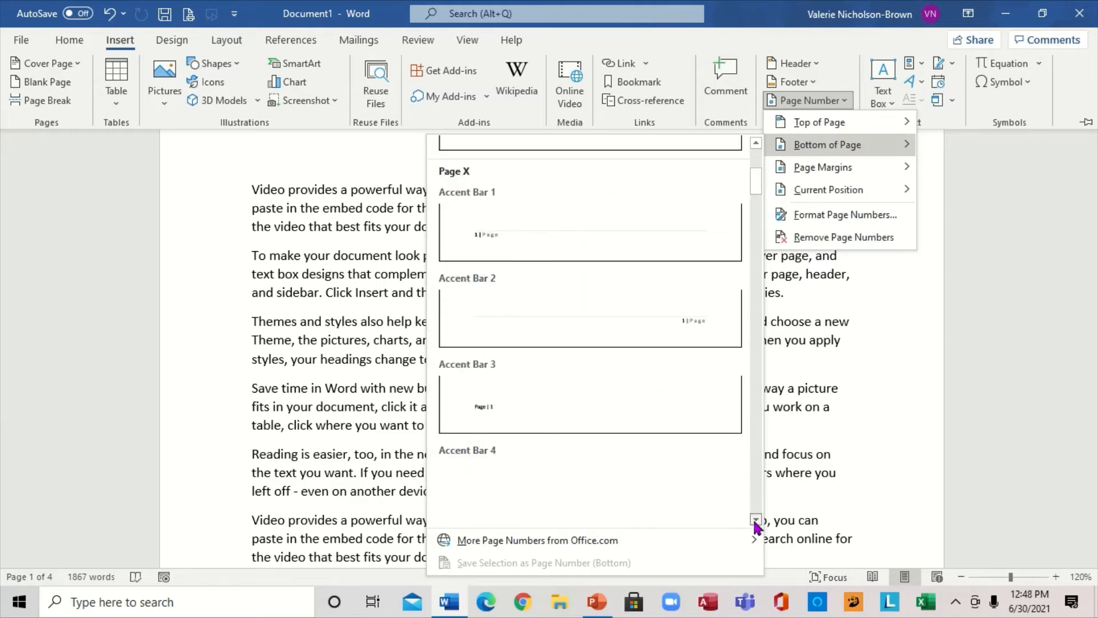
{"action": "left_click", "coordinate": [755, 521]}
{"action": "left_click", "coordinate": [755, 521]}
{"action": "left_click", "coordinate": [755, 521]}
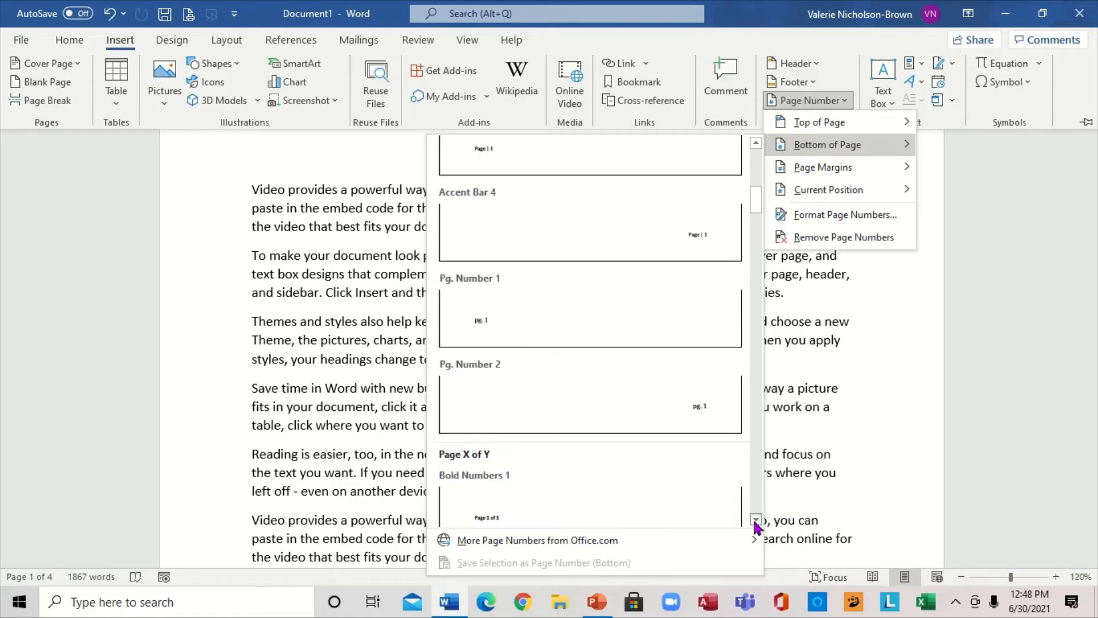
{"action": "left_click", "coordinate": [755, 520]}
{"action": "left_click", "coordinate": [754, 521]}
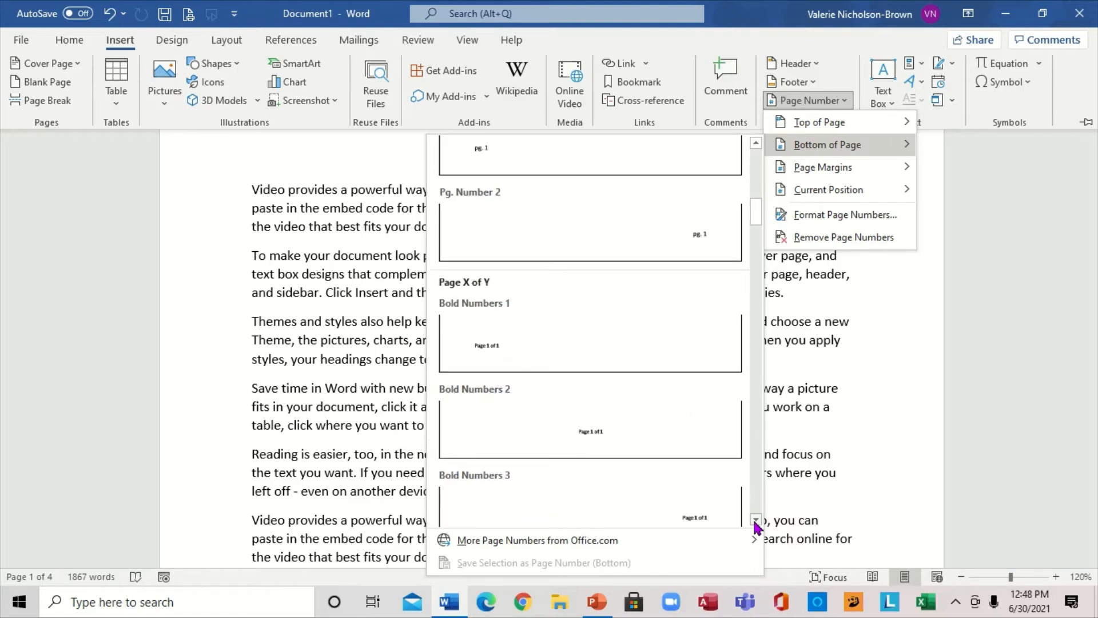
{"action": "left_click", "coordinate": [755, 521]}
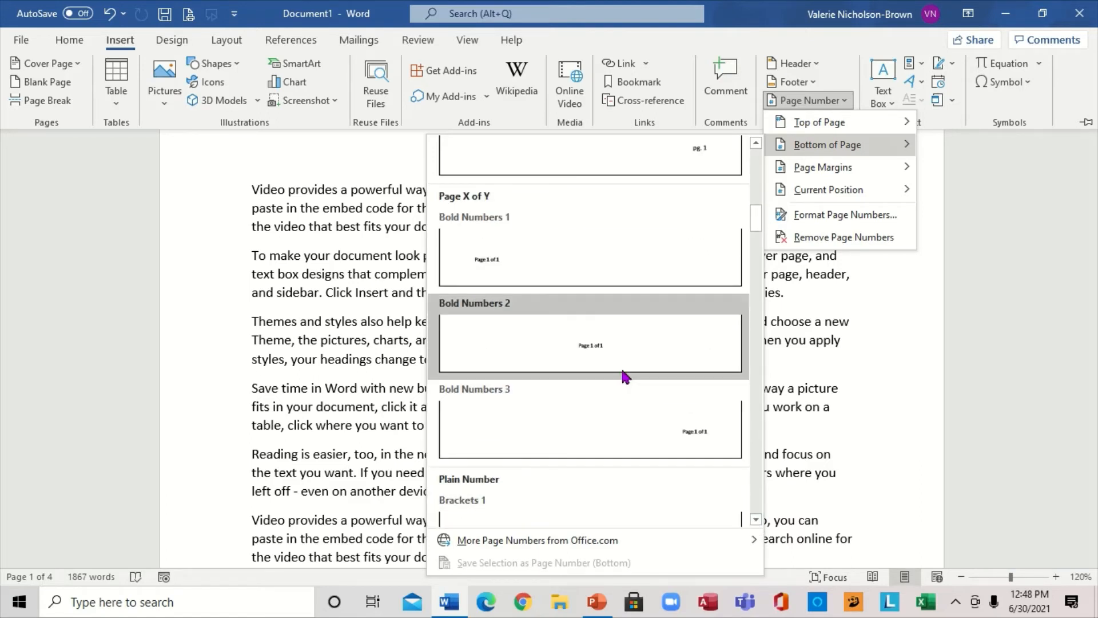
{"action": "left_click", "coordinate": [710, 441]}
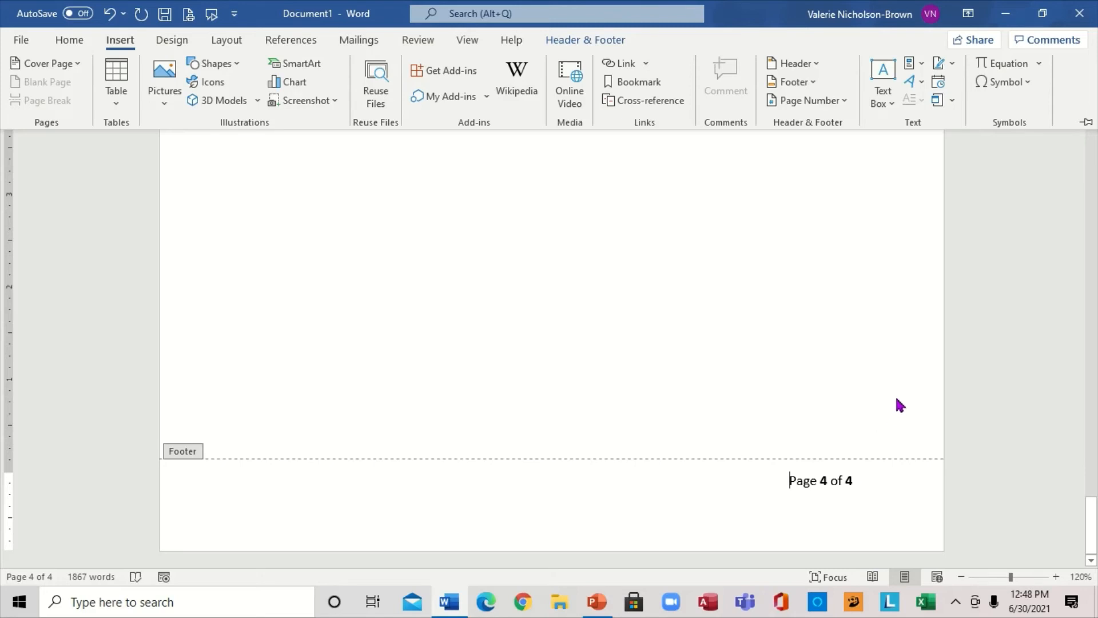
{"action": "left_click", "coordinate": [955, 337]}
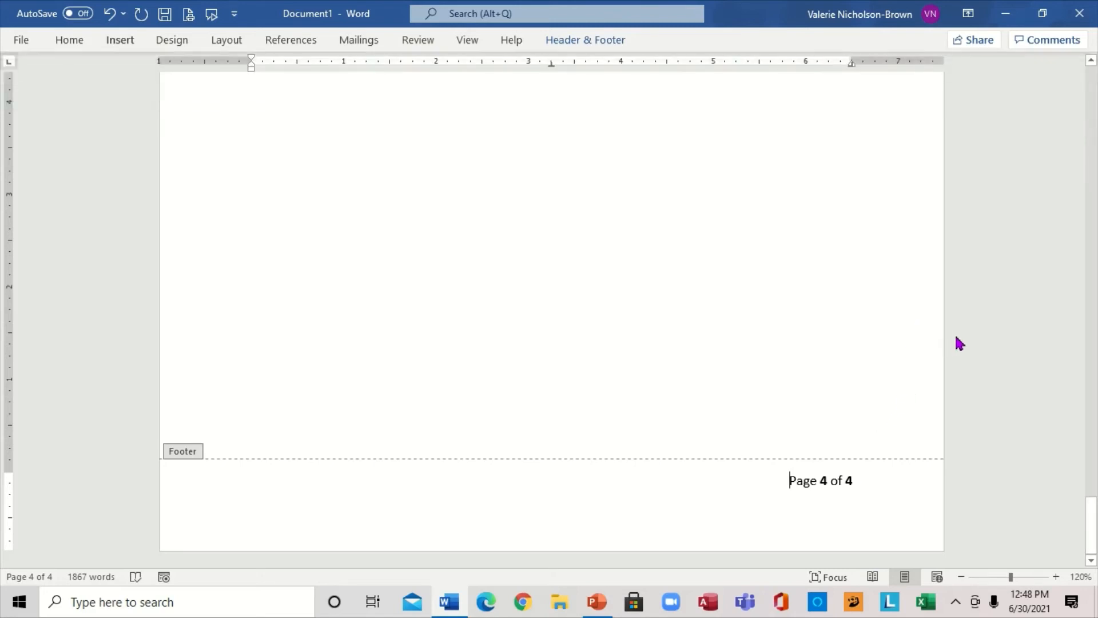
{"action": "double_click", "coordinate": [935, 335]}
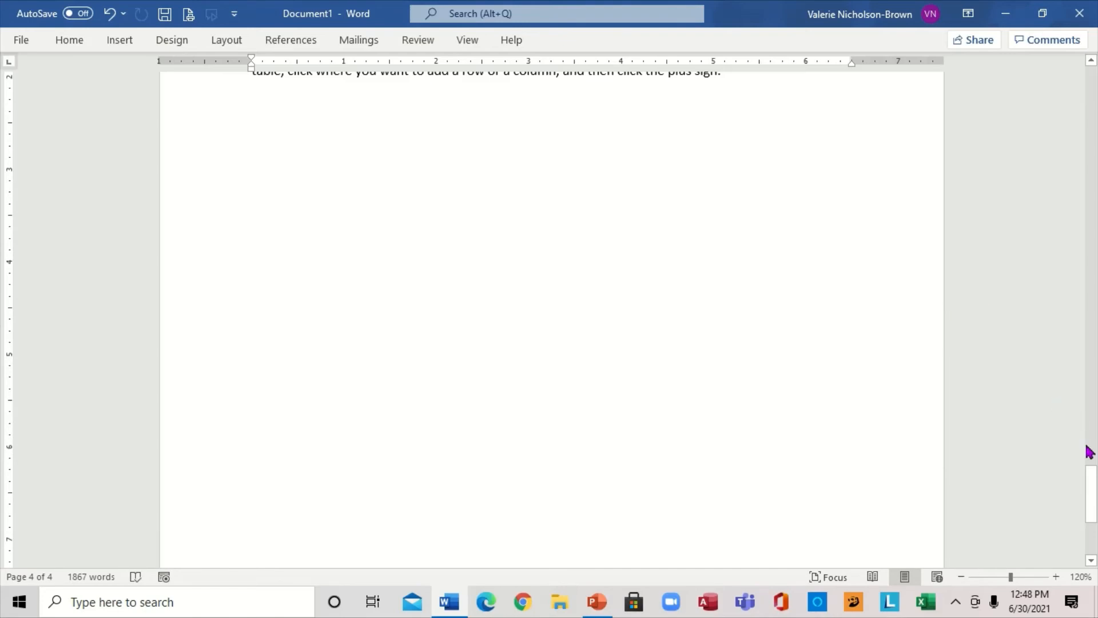
Look through the document's pages to check the header and page numbering, ending at the first page.
{"action": "left_click_drag", "start_coordinate": [1093, 490], "coordinate": [1094, 198]}
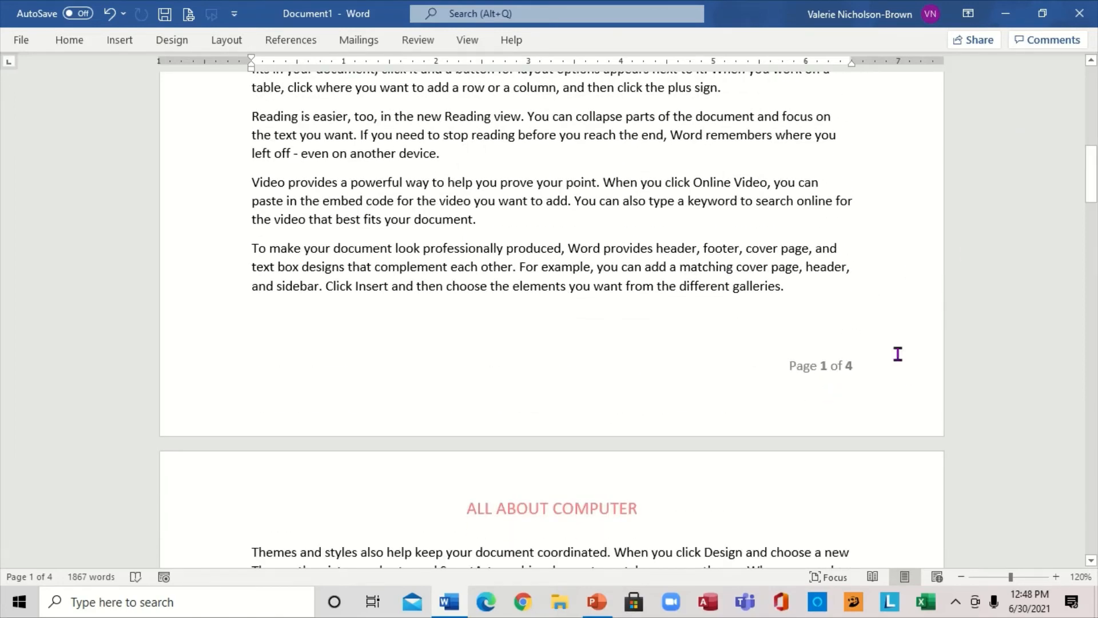
{"action": "left_click_drag", "start_coordinate": [1081, 183], "coordinate": [1087, 407]}
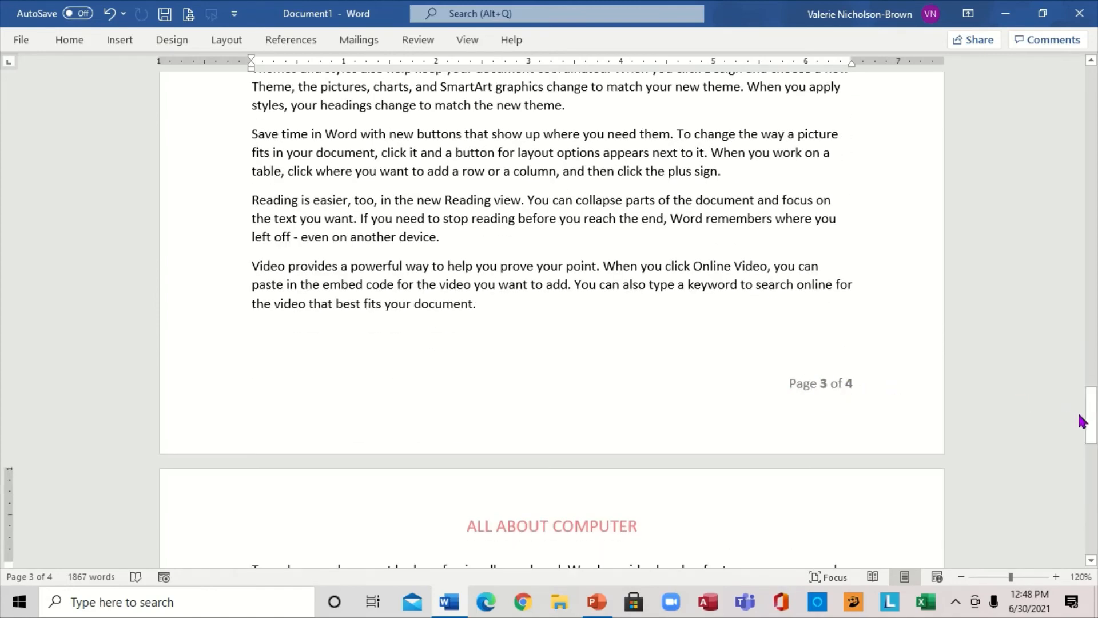
{"action": "left_click_drag", "start_coordinate": [1089, 420], "coordinate": [1067, 100]}
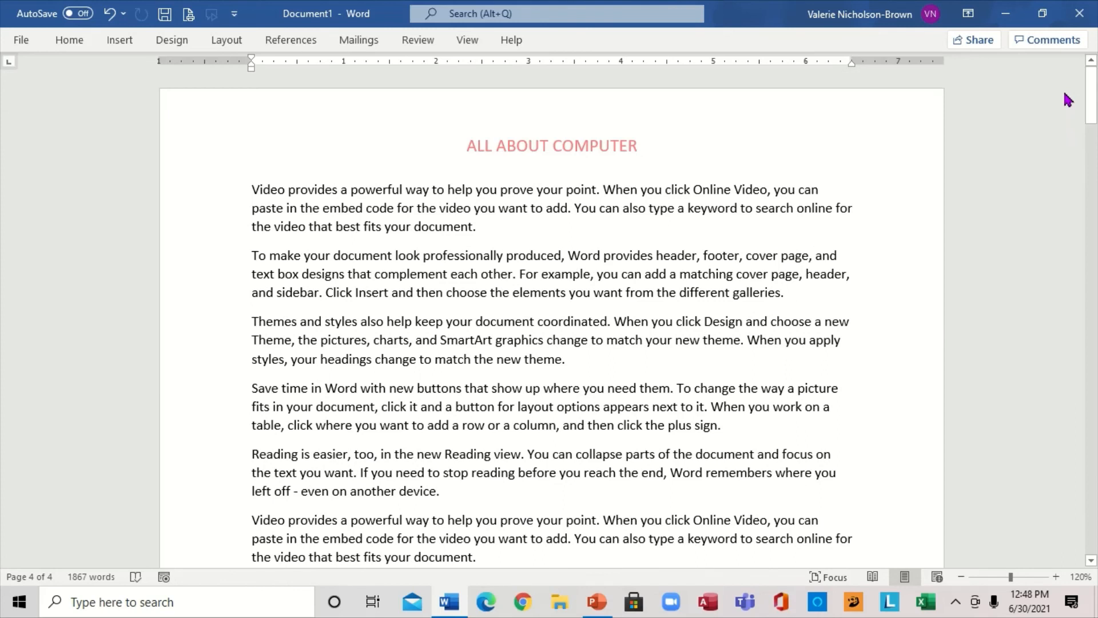